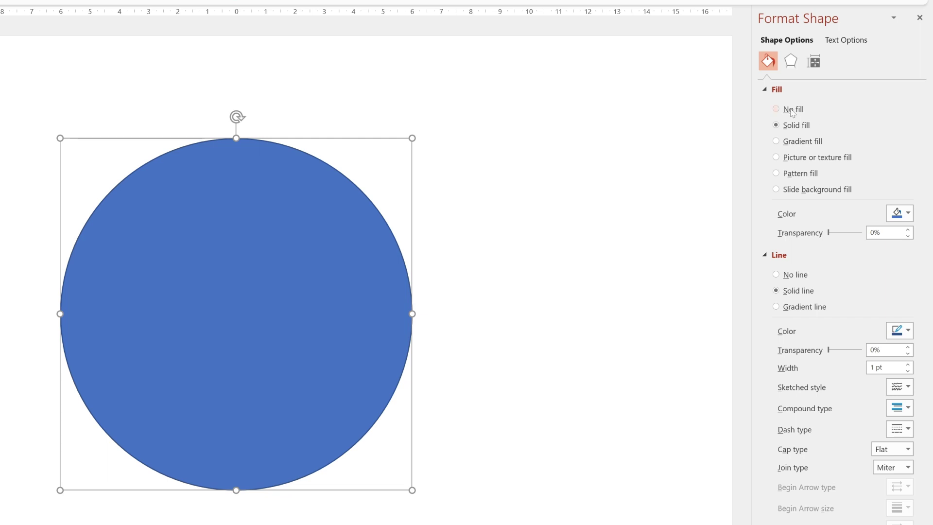
- Remove the circle's fill and give it a solid outline in the recent tan colour, 20 pt wide
left_click(793, 111)
left_click(903, 291)
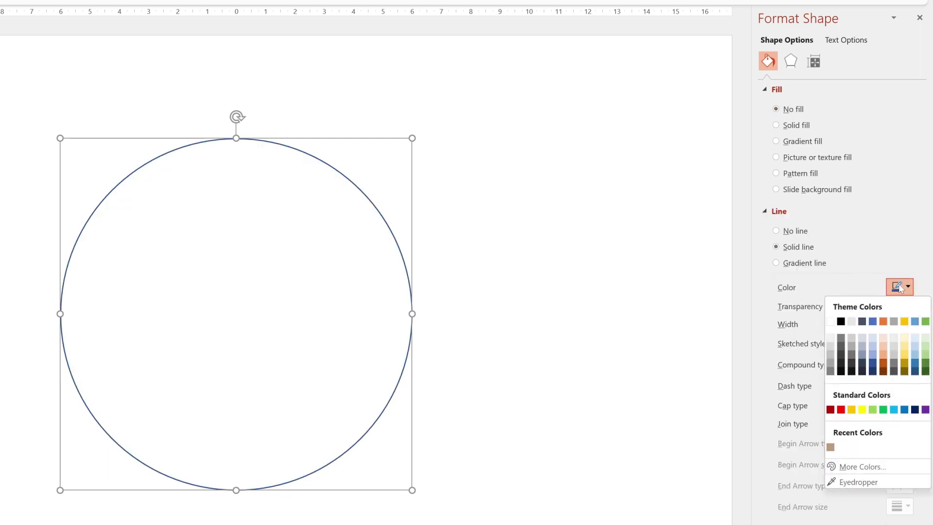
left_click(832, 448)
left_click_drag(888, 324, 842, 321)
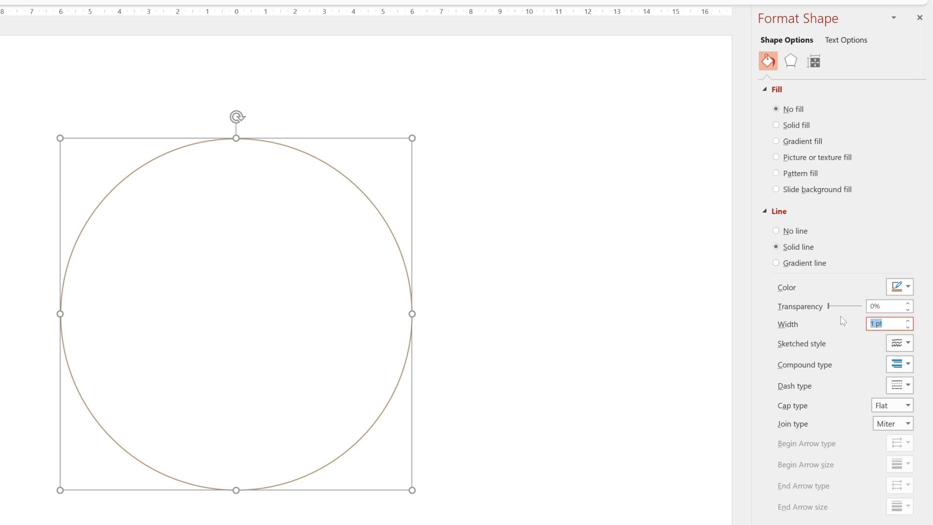
type("20")
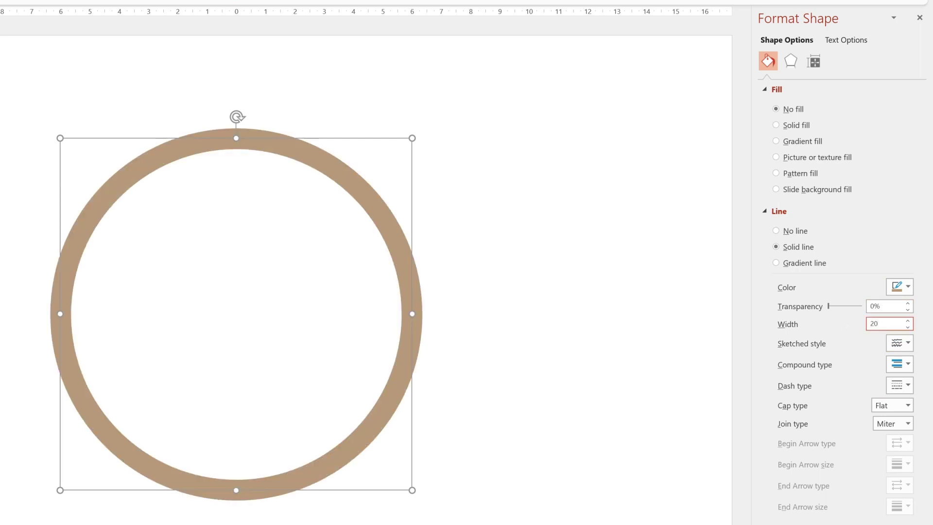
- Set the ring's 3-D rotation to 75° on X, 295° on Y and 265° on Z
left_click(790, 62)
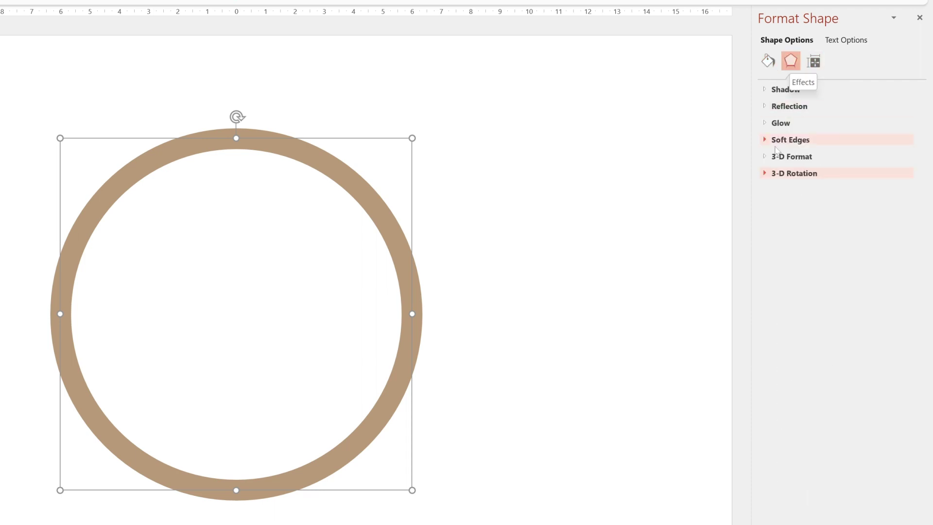
left_click(765, 175)
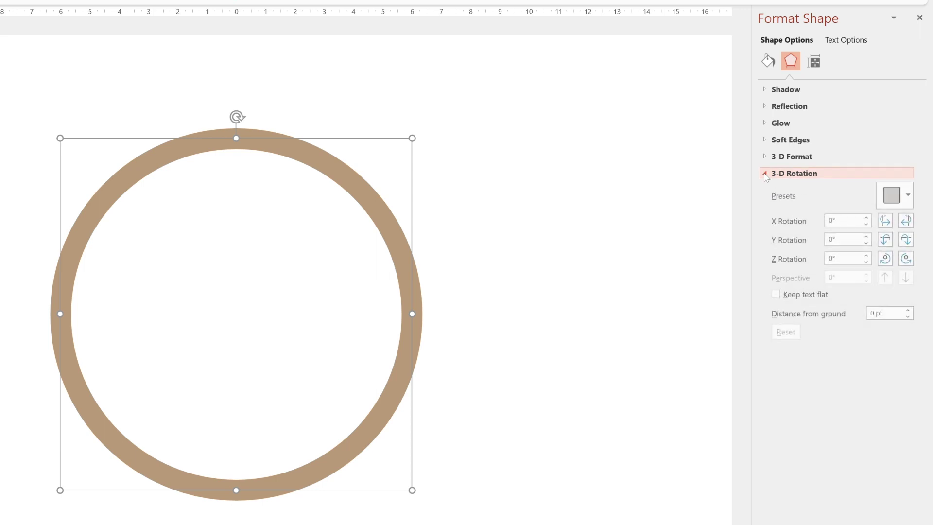
left_click(814, 225)
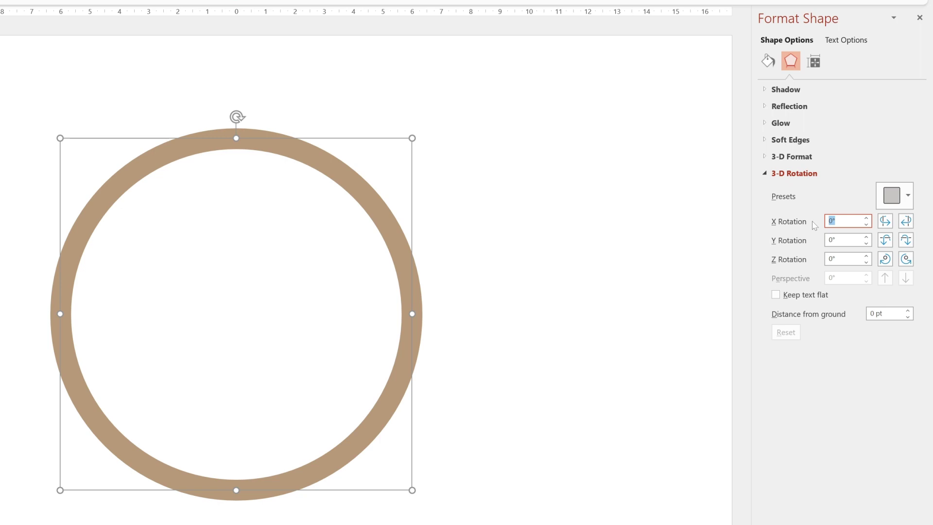
type("75")
key("Return")
key("Tab")
key("Tab")
key("Tab")
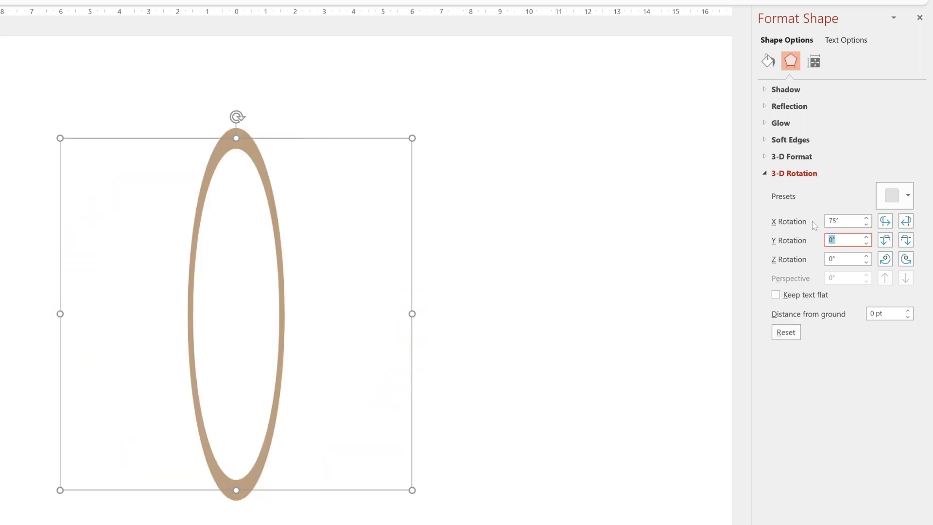
type("295")
key("Return")
key("Tab")
key("Tab")
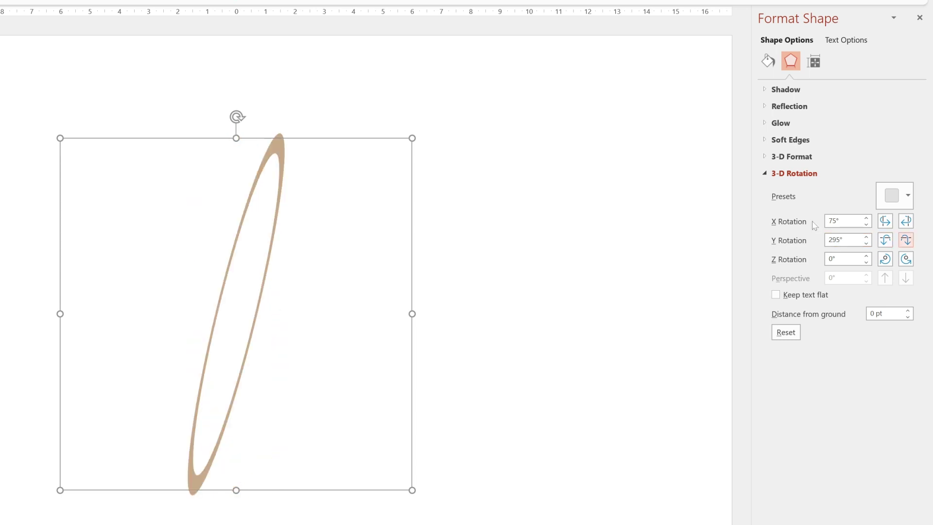
key("Tab")
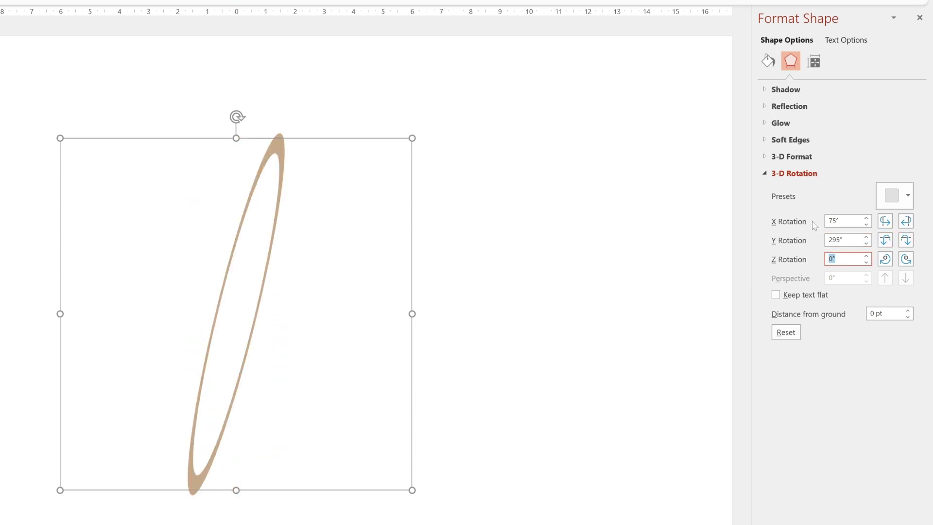
type("265")
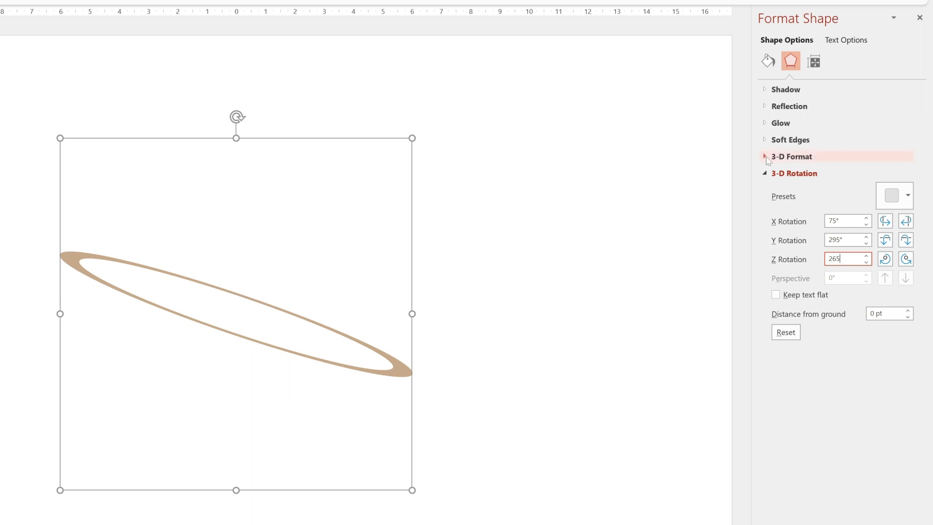
- Give the ring the first top bevel preset with a width and height of 10 pt
left_click(766, 158)
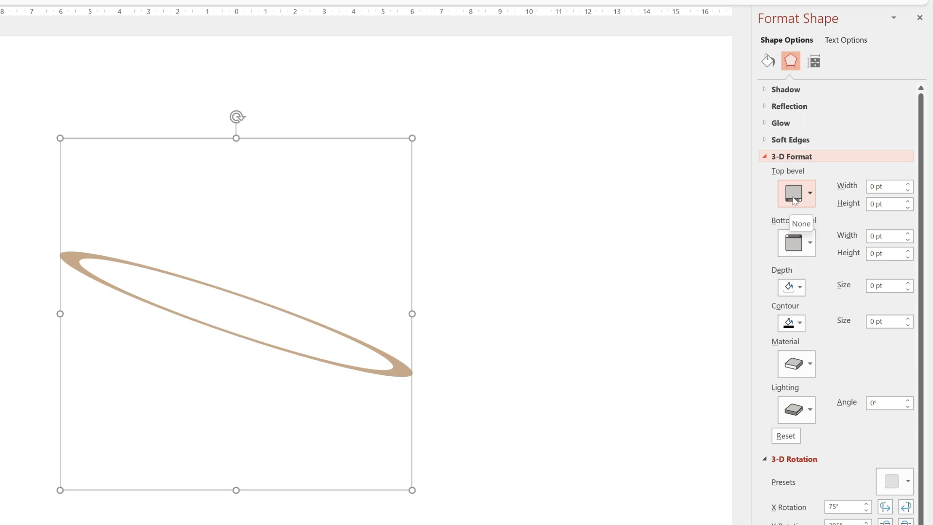
left_click(793, 200)
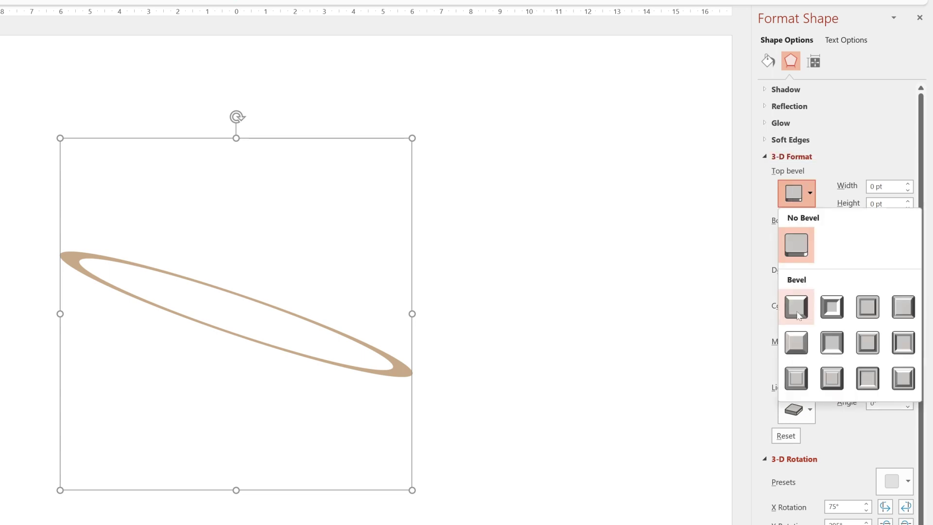
left_click(796, 307)
key("Tab")
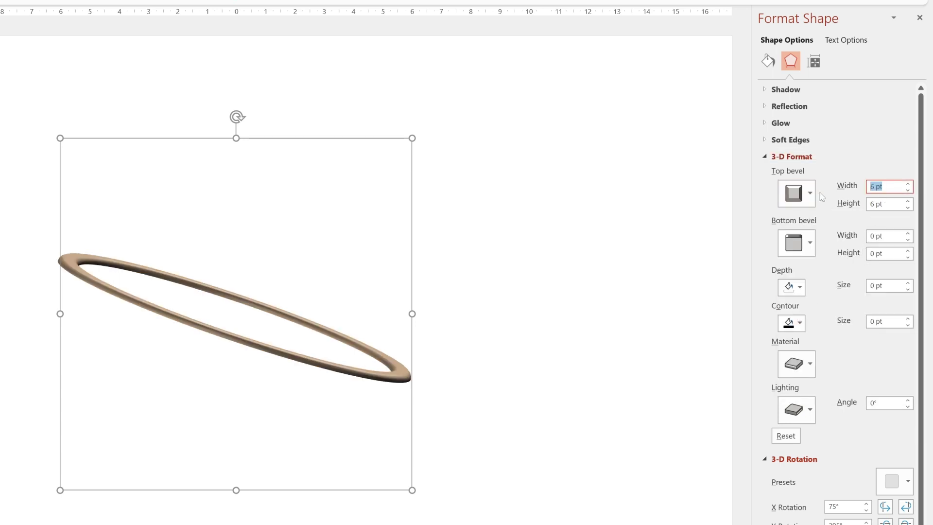
type("10")
key("Tab")
type("10")
key("Tab")
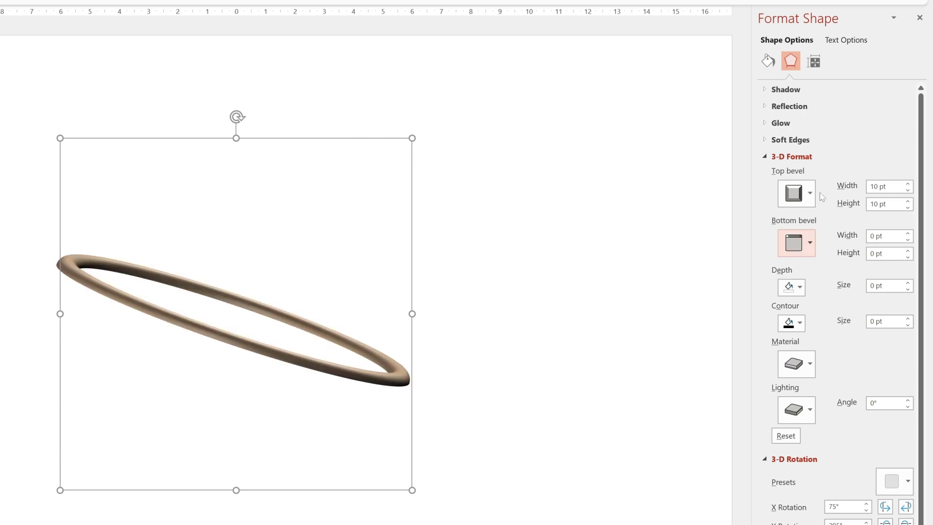
- Give the ring the first bottom bevel preset with a width and height of 10 pt
left_click(808, 241)
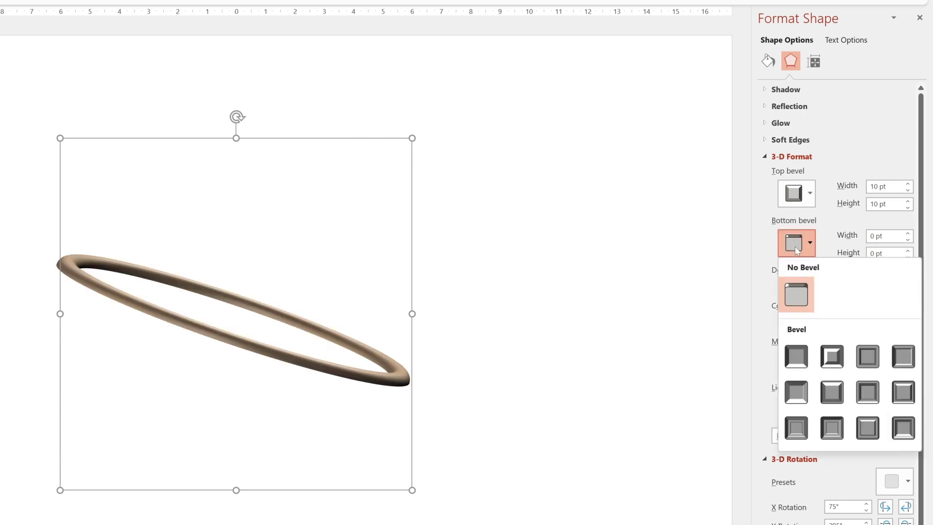
left_click(792, 363)
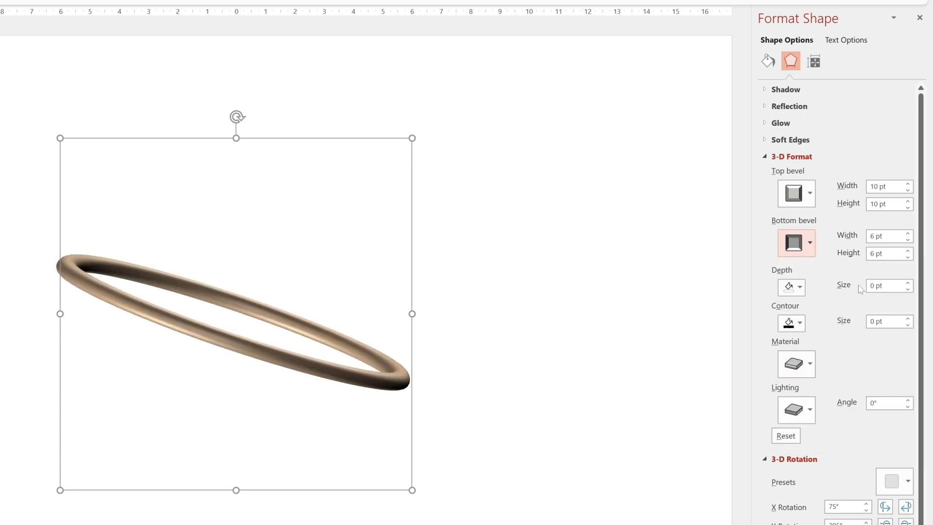
key("Tab")
type("10")
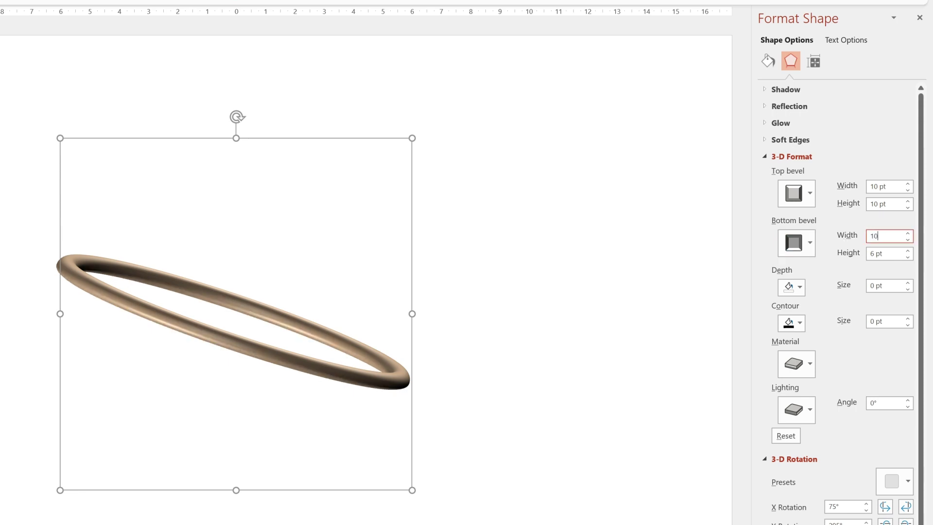
key("Tab")
type("10")
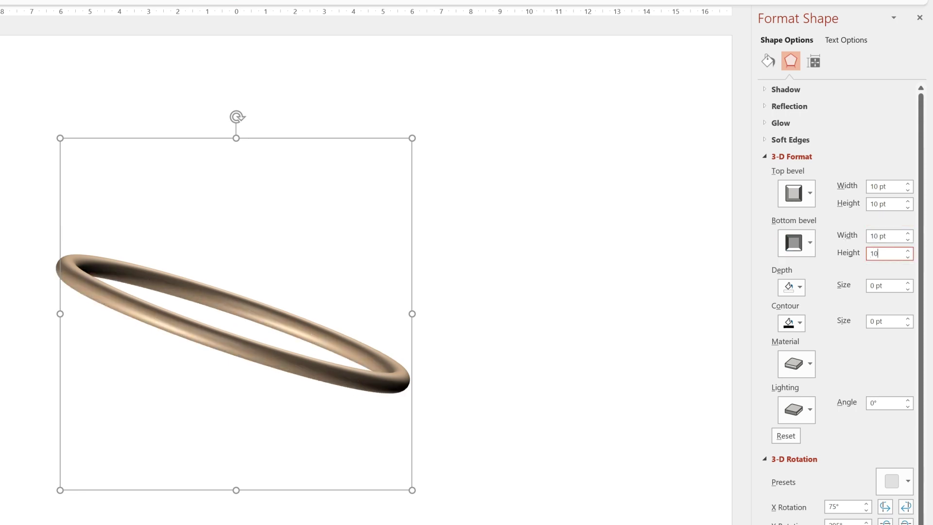
- Apply the first Standard material and the second Neutral lighting preset to the ring
left_click(789, 365)
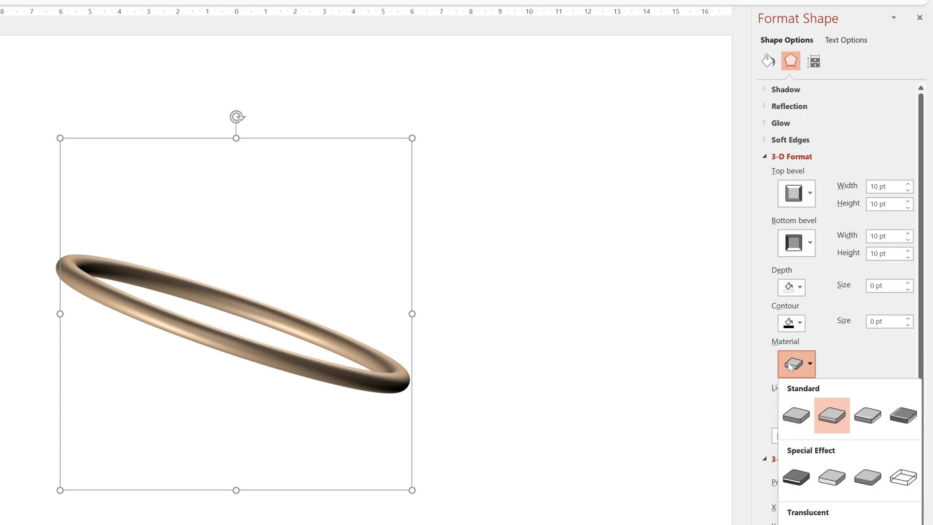
left_click(795, 414)
left_click(798, 412)
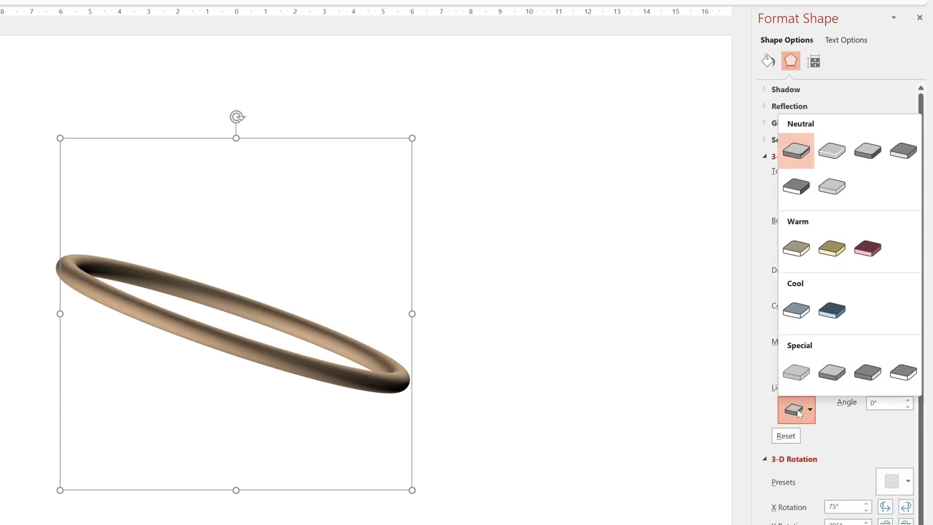
left_click(834, 152)
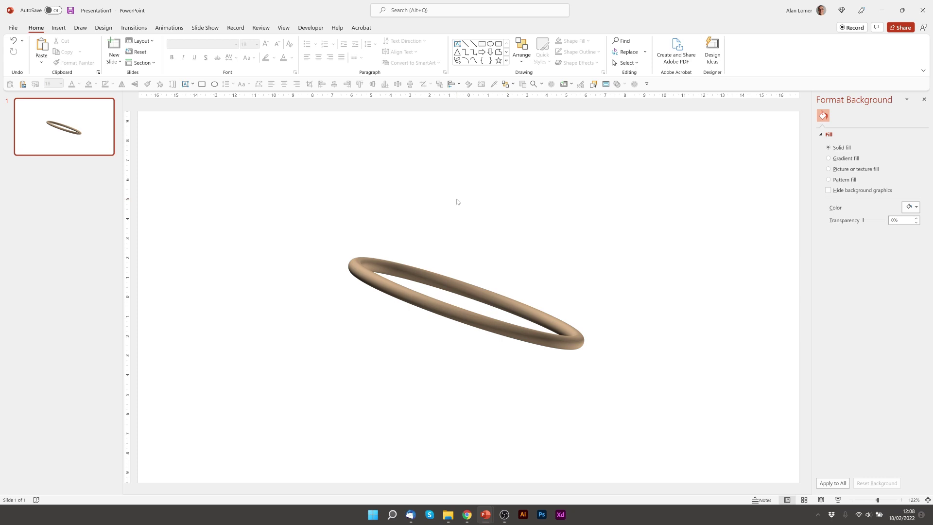
- Paste the copied planet sphere over the ring and check its radial gradient's From Top Left Corner direction and gradient stops
key("ctrl+v")
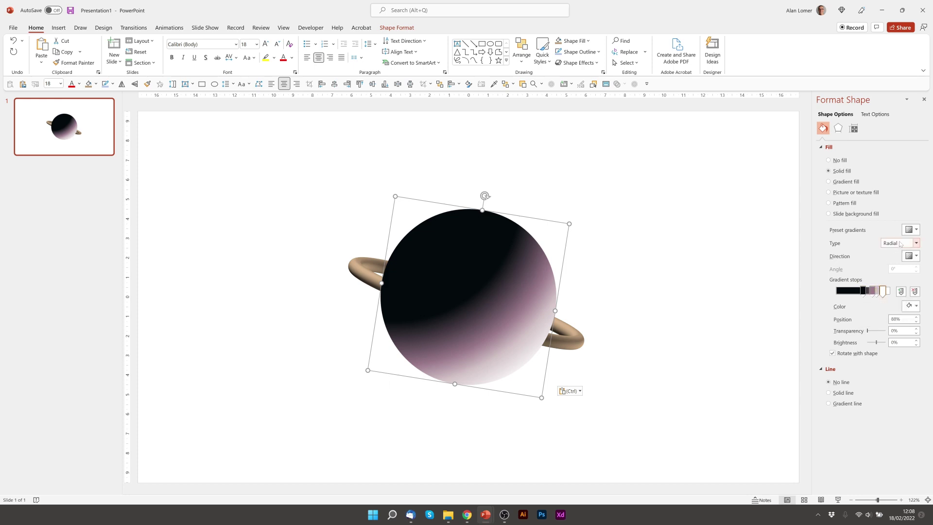
left_click(911, 257)
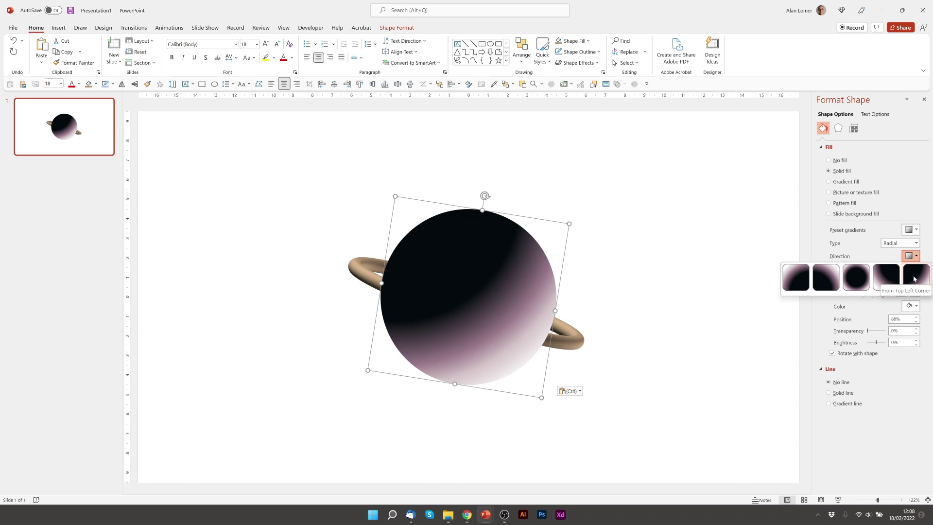
left_click(913, 278)
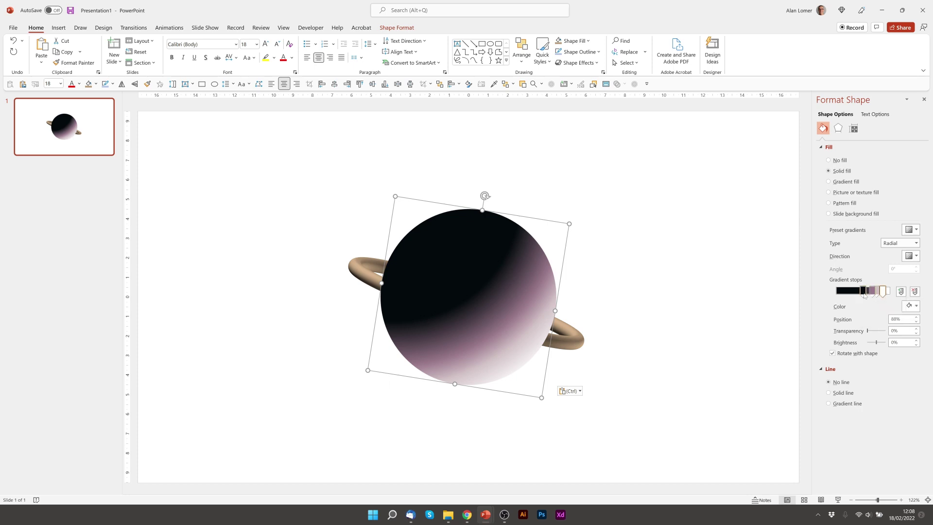
mouse_move(864, 294)
left_mouse_down()
mouse_move(851, 294)
mouse_move(868, 295)
left_mouse_up()
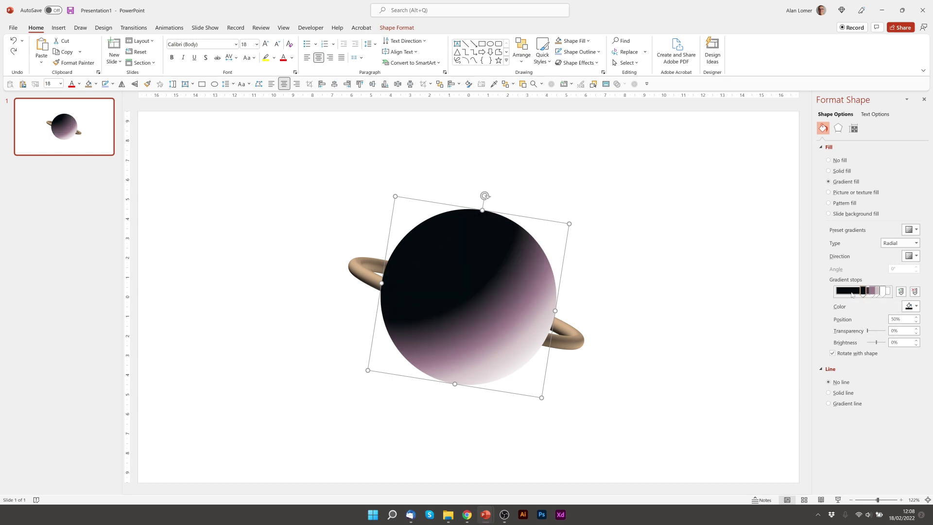
key("Escape")
- Try sending the planet sphere to the back, behind the ring, and undo the change
left_click(434, 245)
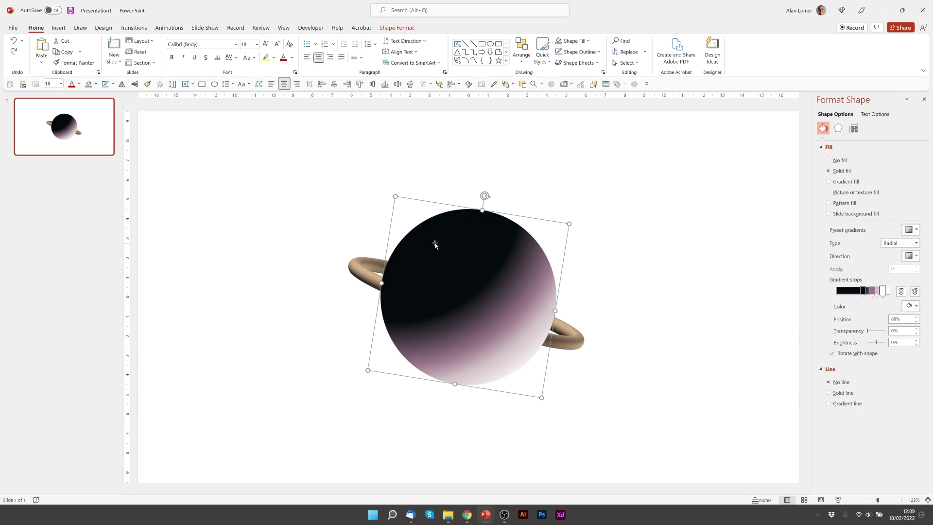
right_click(435, 246)
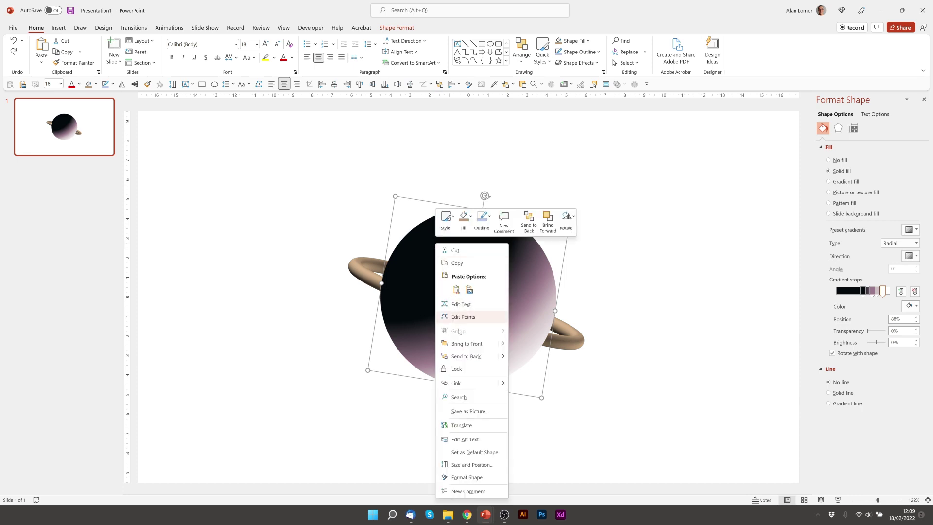
left_click(462, 357)
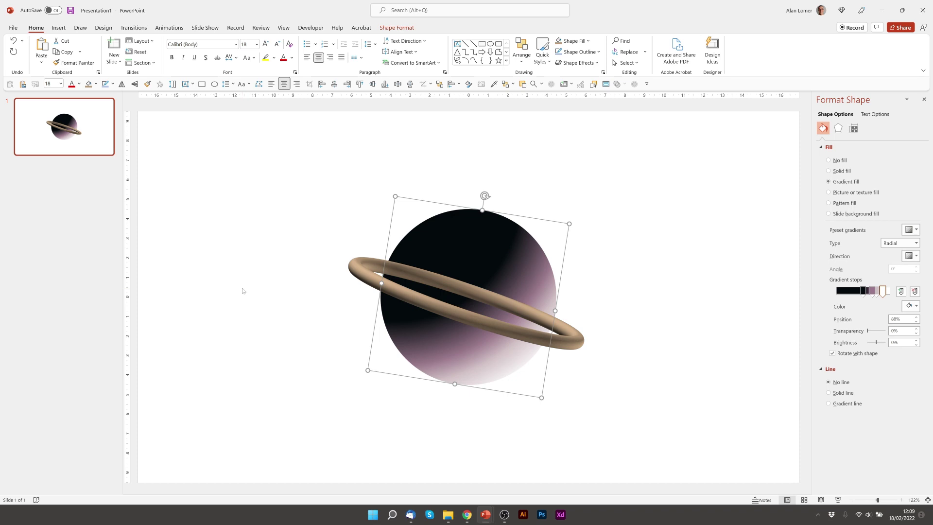
key("ctrl+z")
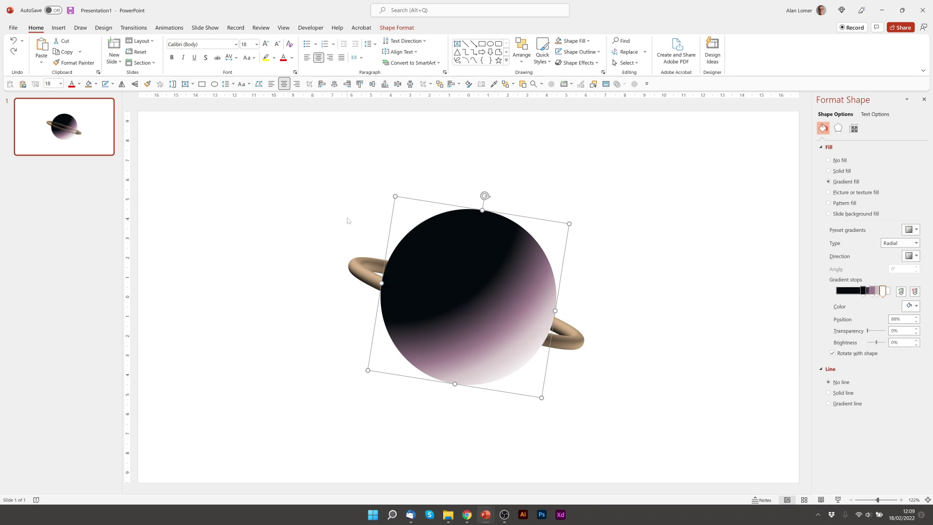
- Save the ring shape as a PNG picture named "ring" in the Desktop folder
left_click(347, 220)
left_click(353, 267)
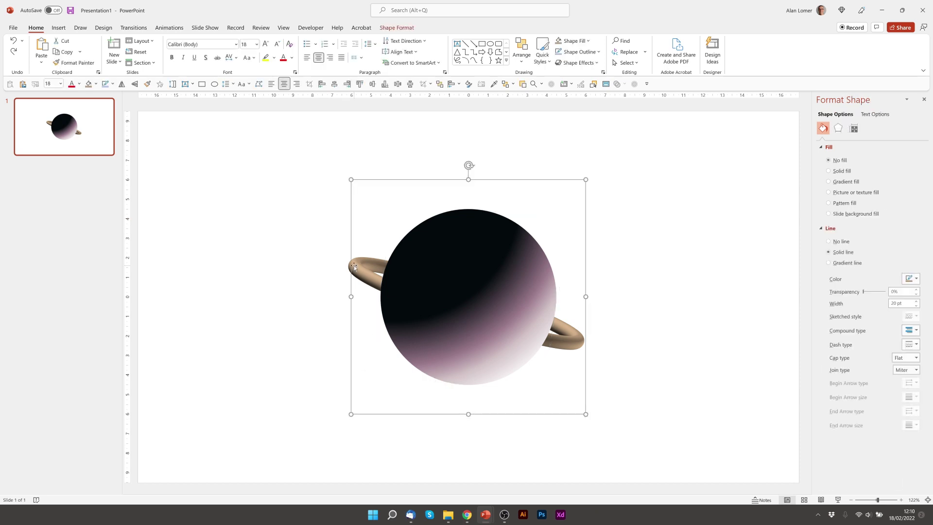
right_click(354, 266)
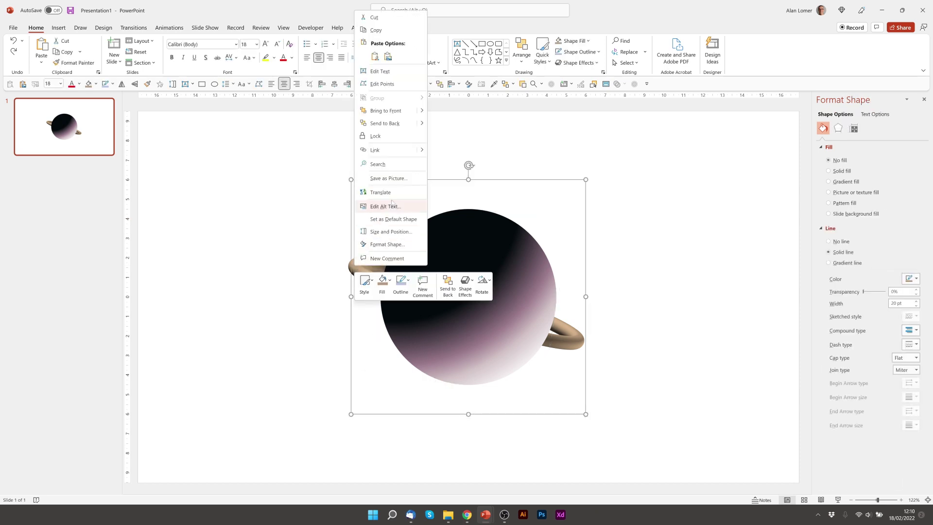
left_click(389, 178)
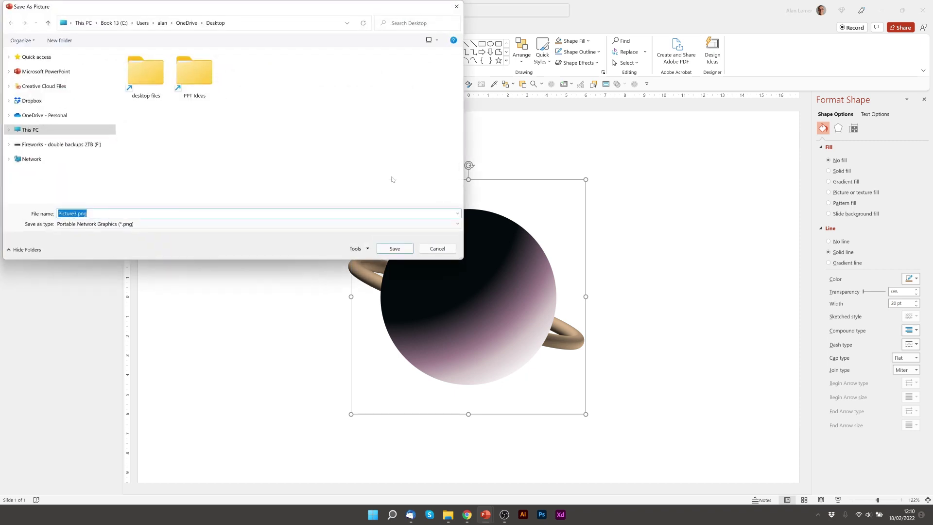
type("ring")
key("Return")
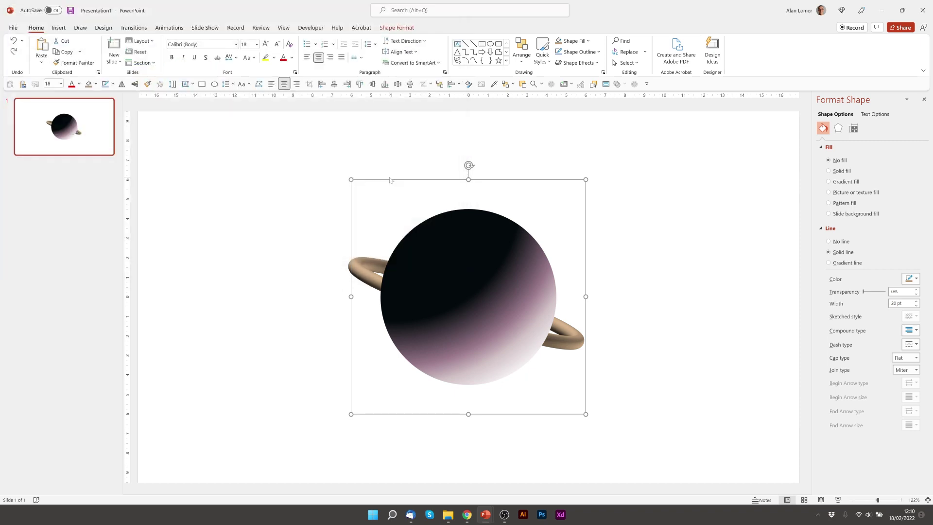
- Insert the saved ring picture from this device and line it up over the original ring on the planet
left_click(65, 28)
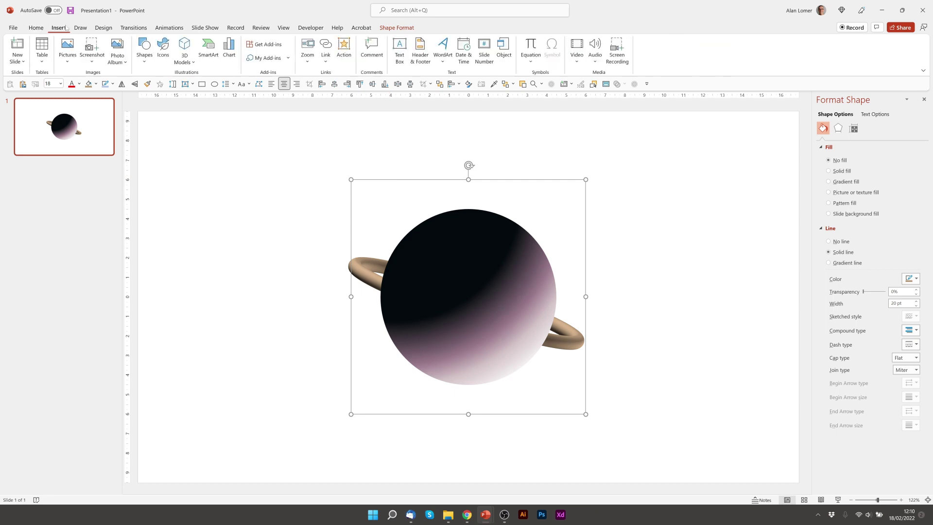
left_click(71, 60)
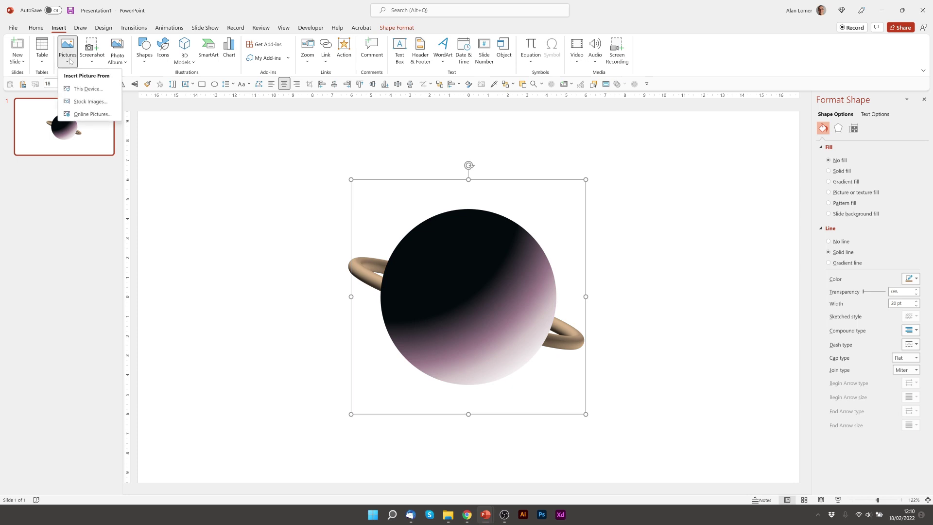
left_click(87, 89)
left_click(215, 84)
double_click(215, 84)
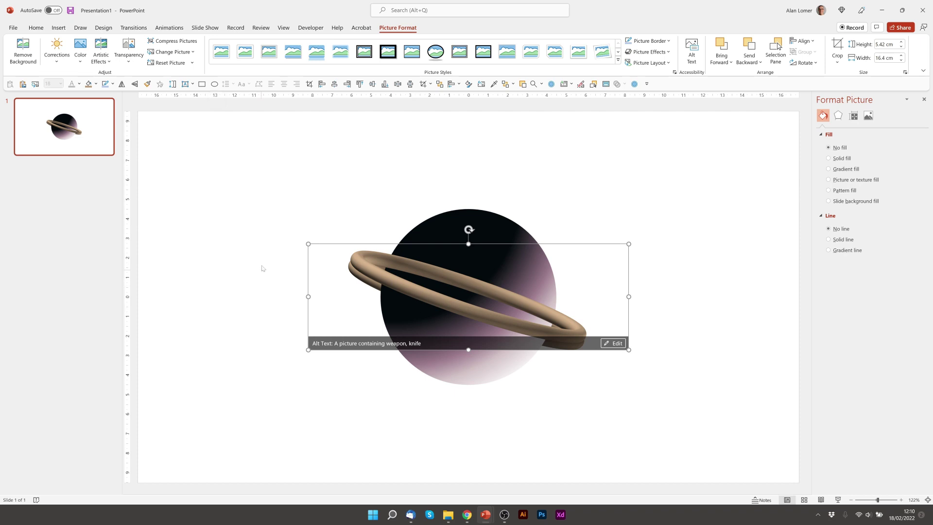
left_click_drag(459, 305, 456, 314)
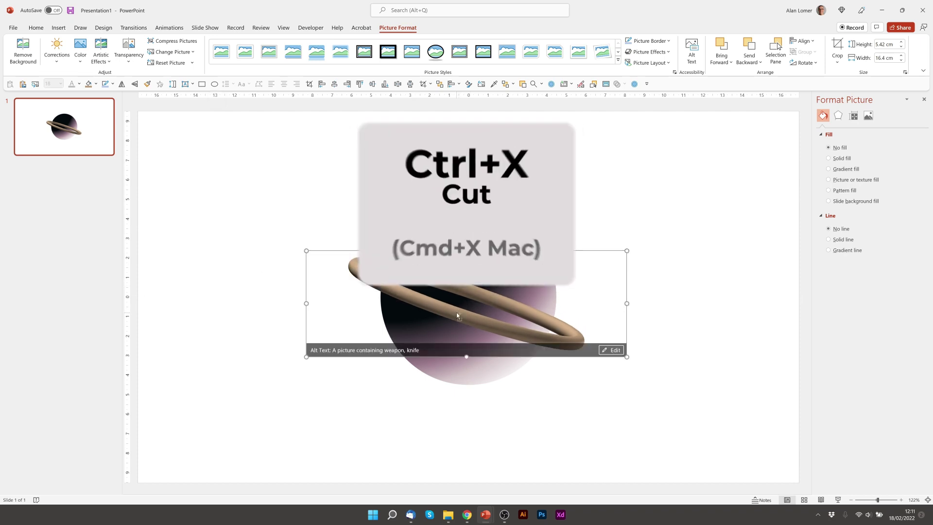
- Cut the ring picture from the planet slide and paste it onto a new slide
key("ctrl+x")
right_click(54, 187)
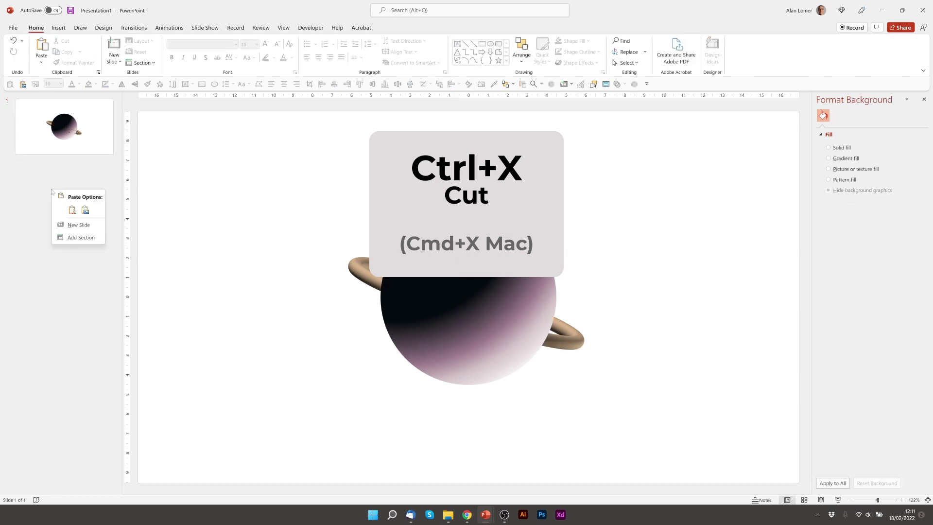
left_click(77, 221)
left_click(218, 194)
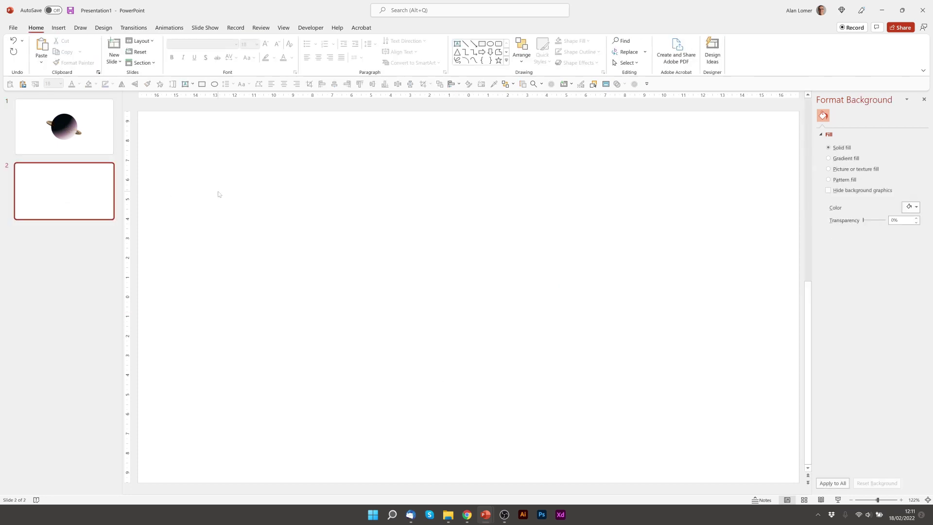
key("ctrl+v")
left_click(218, 194)
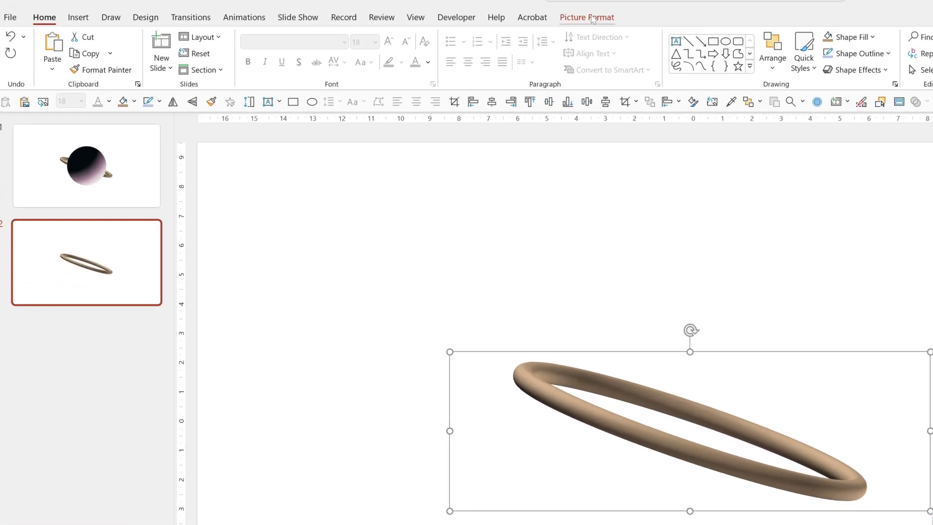
- Start Remove Background on the ring picture and mark both purple-tinted ends of the ring as areas to keep
left_click(591, 19)
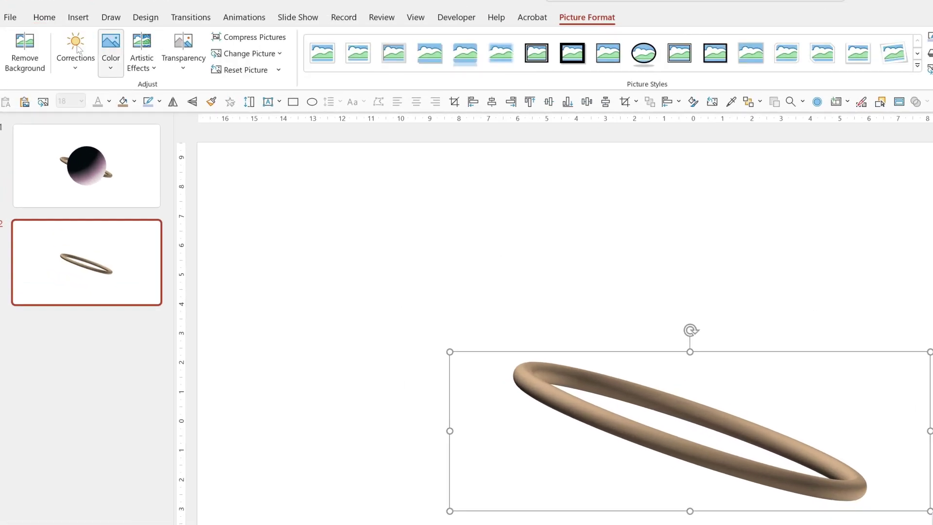
left_click(27, 46)
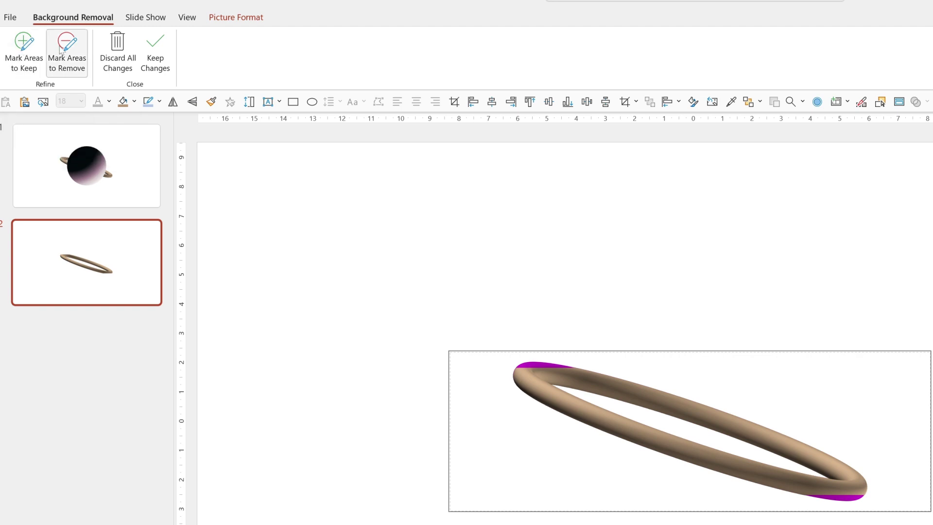
left_click(23, 49)
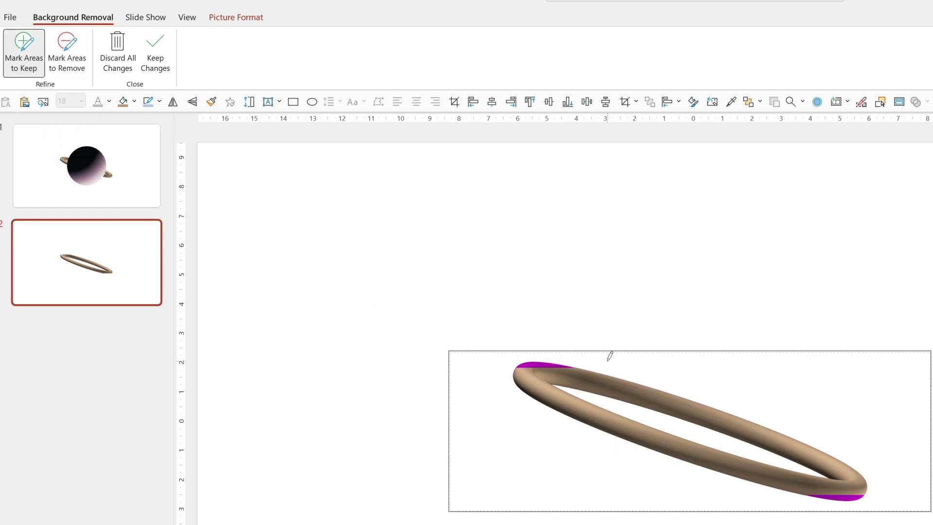
mouse_move(609, 359)
left_mouse_down()
mouse_move(520, 348)
mouse_move(500, 403)
mouse_move(624, 391)
mouse_move(606, 352)
left_mouse_up()
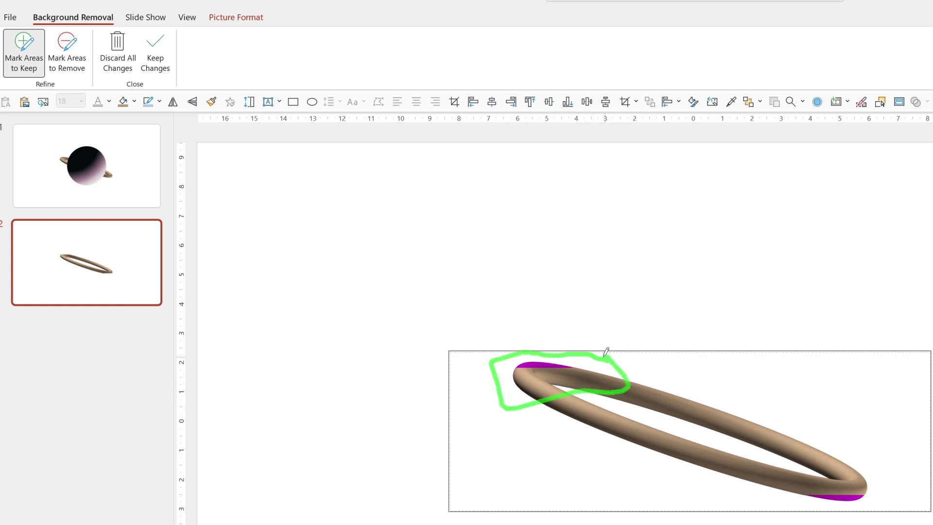
mouse_move(895, 443)
left_mouse_down()
mouse_move(886, 507)
mouse_move(768, 505)
mouse_move(776, 438)
mouse_move(906, 440)
left_mouse_up()
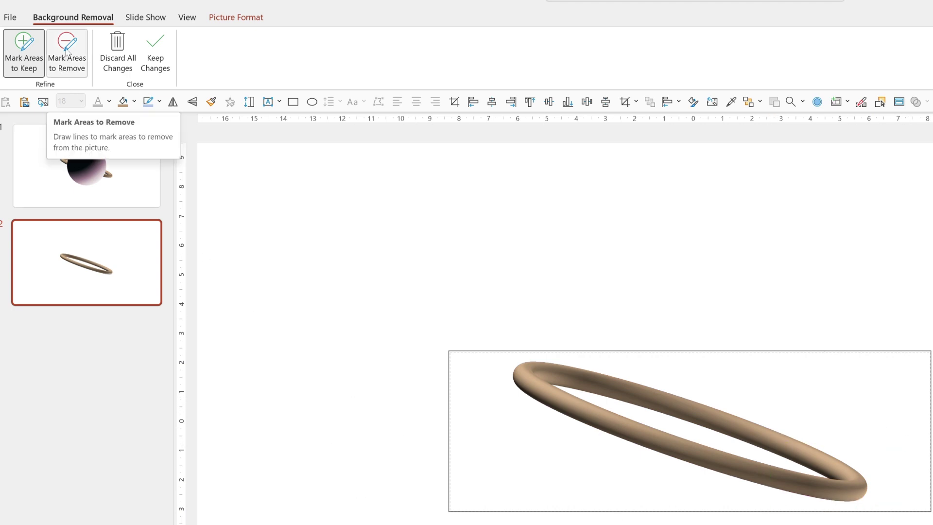
- Mark the ring's rear arc, between its two curved ends, as an area to remove
left_click(67, 52)
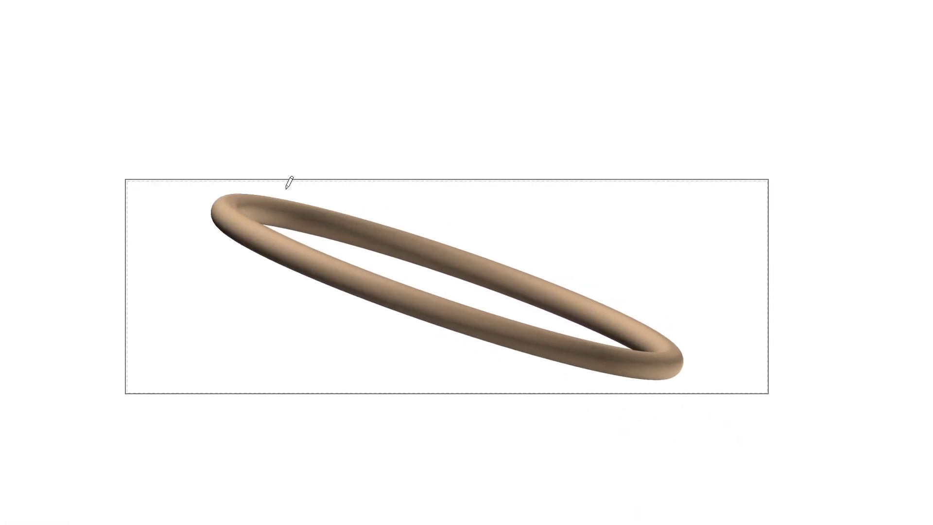
mouse_move(287, 188)
left_mouse_down()
mouse_move(251, 188)
mouse_move(281, 230)
mouse_move(623, 339)
left_mouse_up()
mouse_move(670, 309)
left_mouse_down()
mouse_move(510, 232)
mouse_move(272, 186)
mouse_move(533, 266)
mouse_move(524, 275)
mouse_move(597, 302)
left_mouse_up()
mouse_move(602, 303)
left_mouse_down()
mouse_move(613, 306)
mouse_move(591, 316)
mouse_move(586, 303)
mouse_move(594, 317)
left_mouse_up()
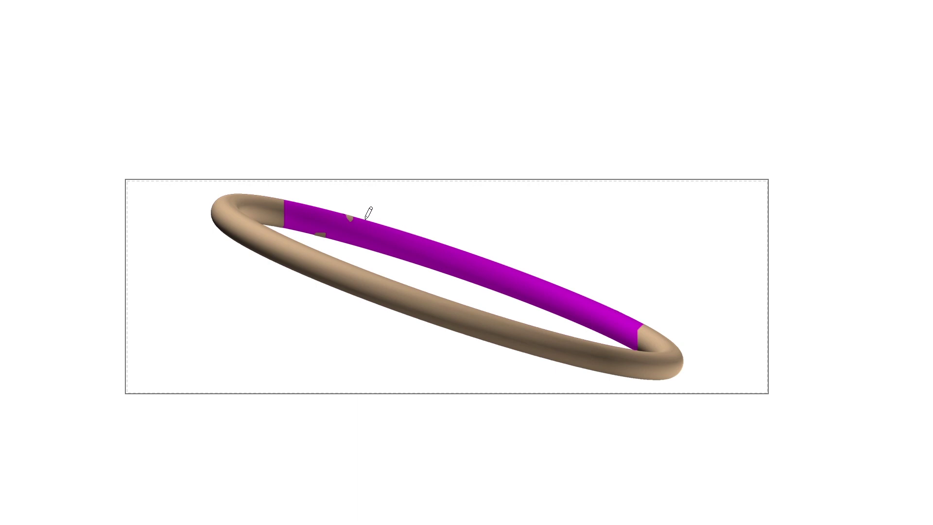
- Mark the leftover patches and edges of the rear arc for removal up to the upper curved end, and keep the changes
left_click_drag(346, 215, 350, 219)
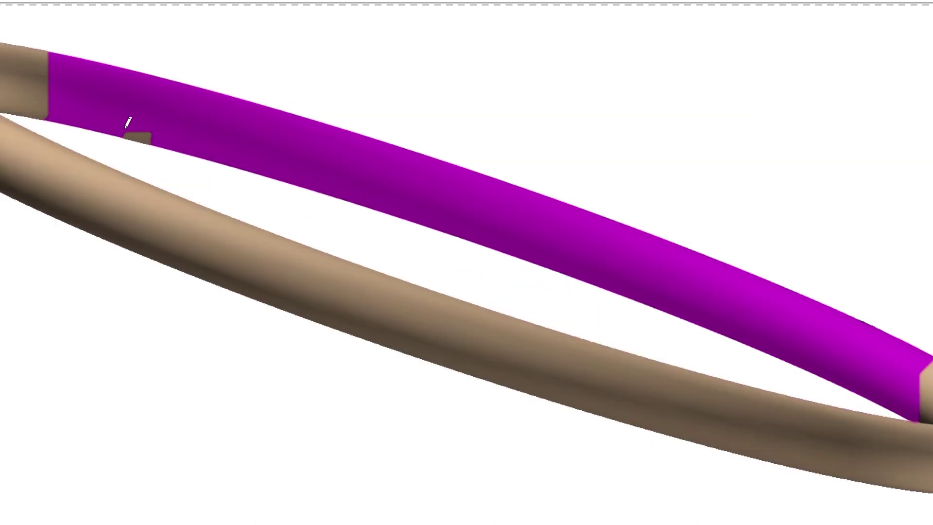
mouse_move(126, 127)
left_mouse_down()
mouse_move(148, 132)
mouse_move(109, 124)
mouse_move(146, 133)
mouse_move(167, 152)
left_mouse_up()
mouse_move(926, 372)
left_mouse_down()
mouse_move(908, 414)
mouse_move(923, 389)
left_mouse_up()
left_click_drag(150, 131, 150, 138)
mouse_move(49, 116)
left_mouse_down()
mouse_move(49, 46)
mouse_move(49, 100)
mouse_move(34, 114)
mouse_move(17, 109)
mouse_move(53, 75)
mouse_move(49, 57)
left_mouse_up()
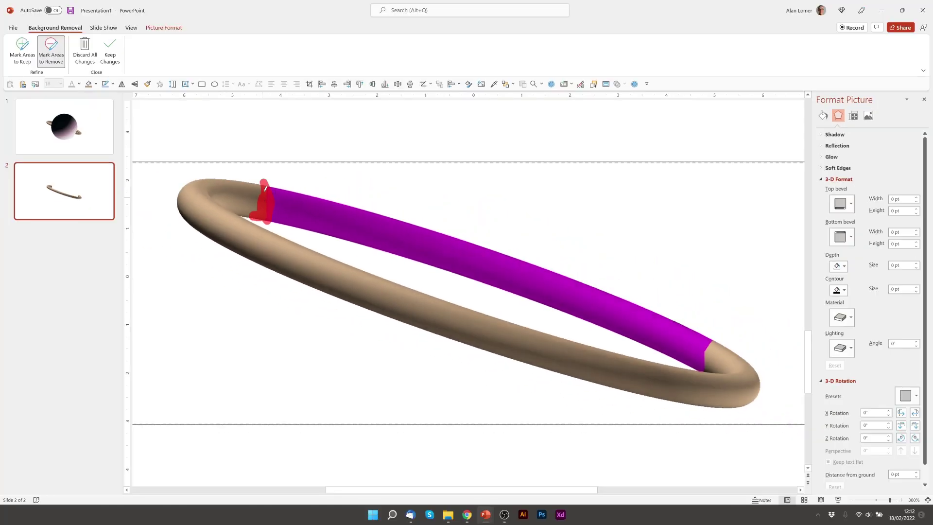
mouse_move(266, 188)
left_mouse_down()
mouse_move(254, 178)
mouse_move(258, 209)
mouse_move(253, 177)
mouse_move(246, 198)
left_mouse_up()
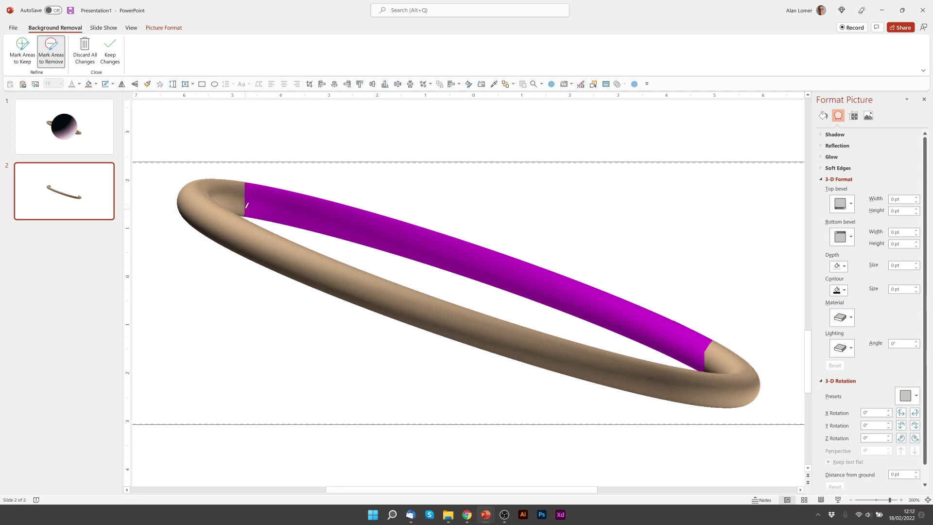
left_click(241, 182)
left_click(112, 51)
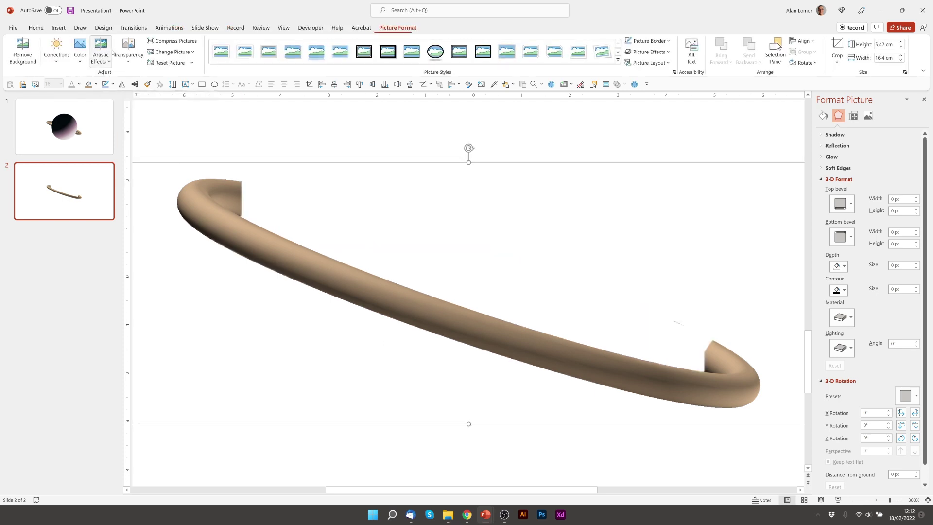
- Copy the trimmed ring picture onto the planet on slide 1 and preview the result as a slide show
scroll(373, 237, "down", 5)
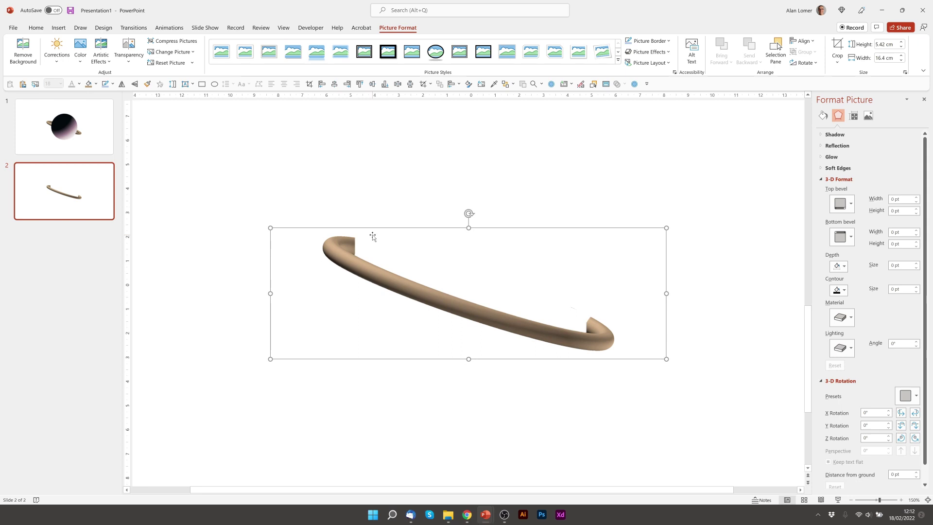
left_click(58, 109)
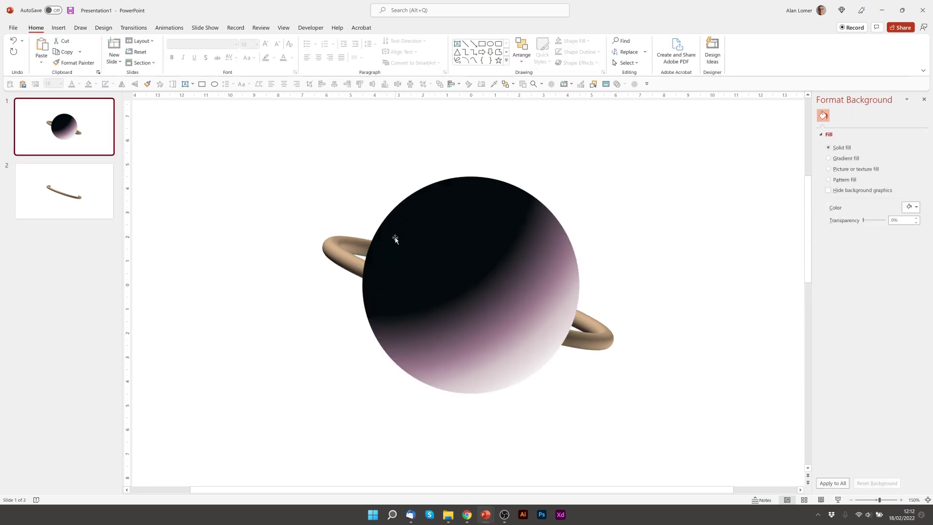
key("ctrl+v")
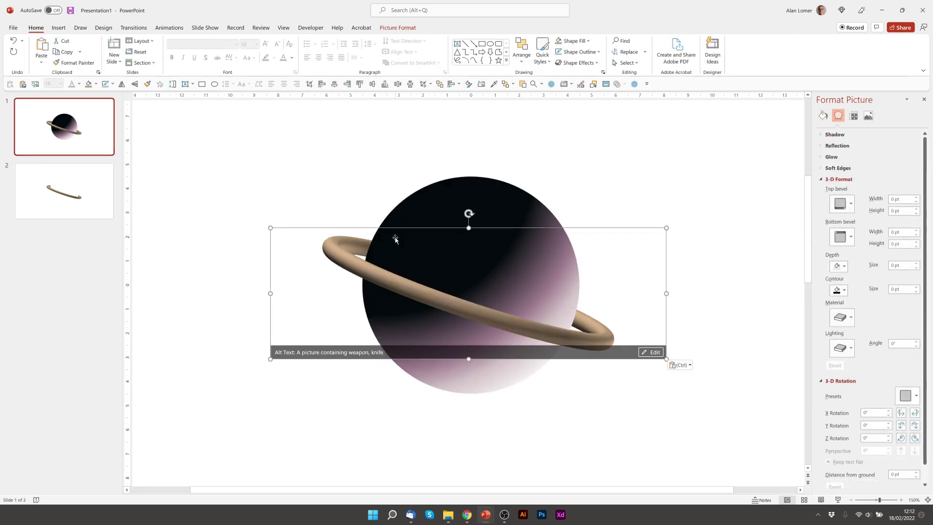
key("F5")
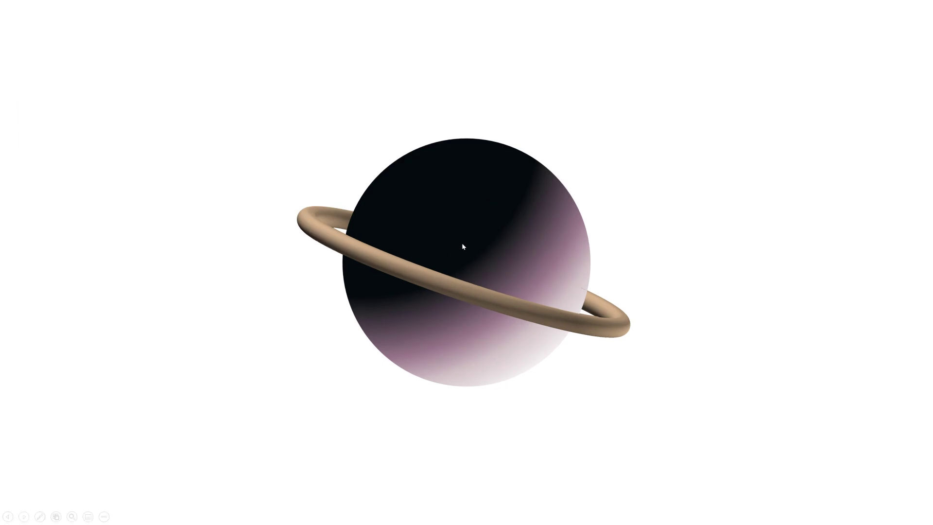
key("Escape")
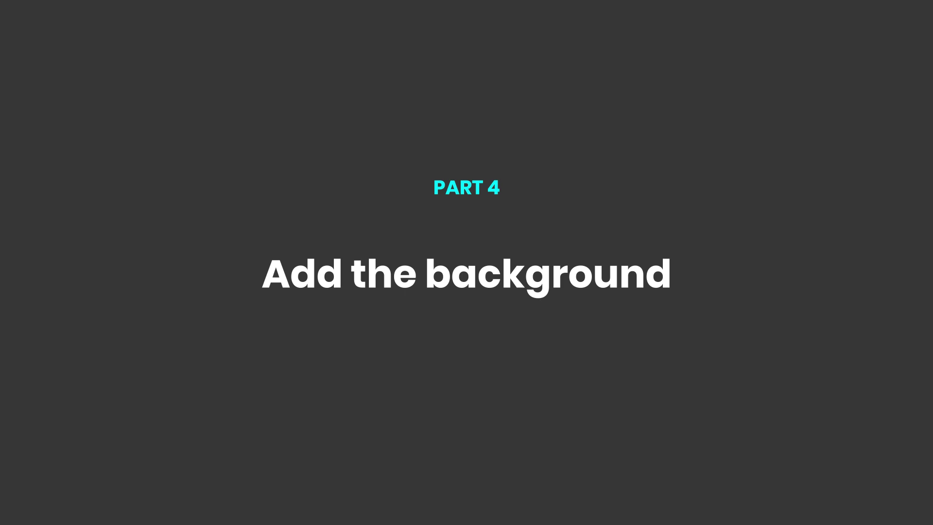
- Switch slide 1's background to a picture or texture fill and open the texture choices
right_click(274, 174)
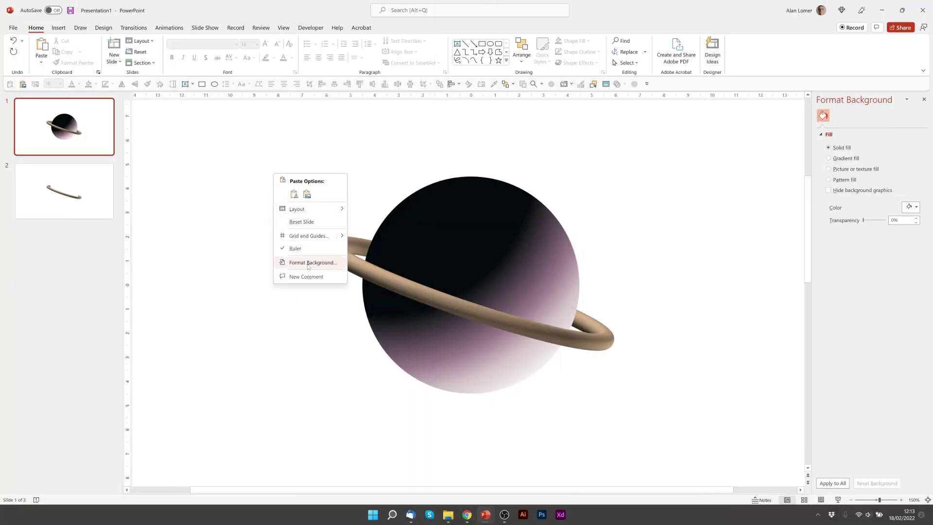
left_click(308, 263)
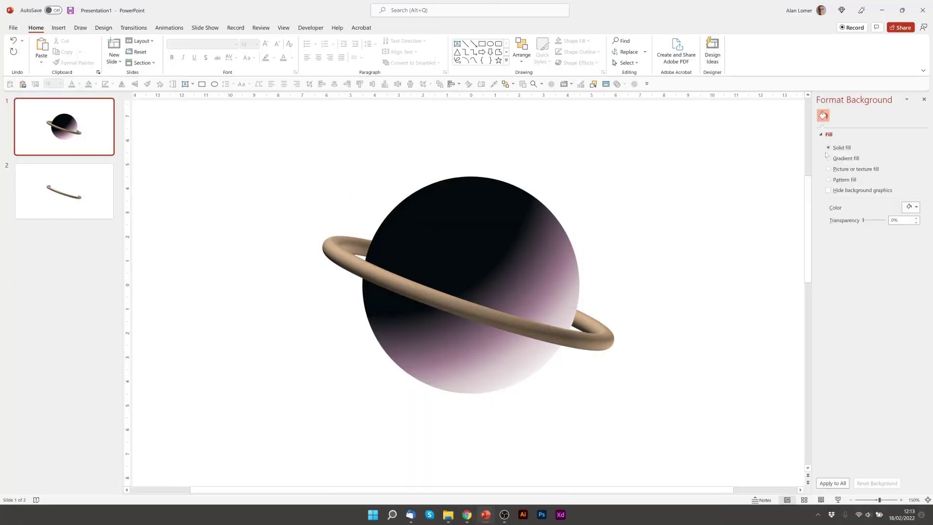
left_click(829, 169)
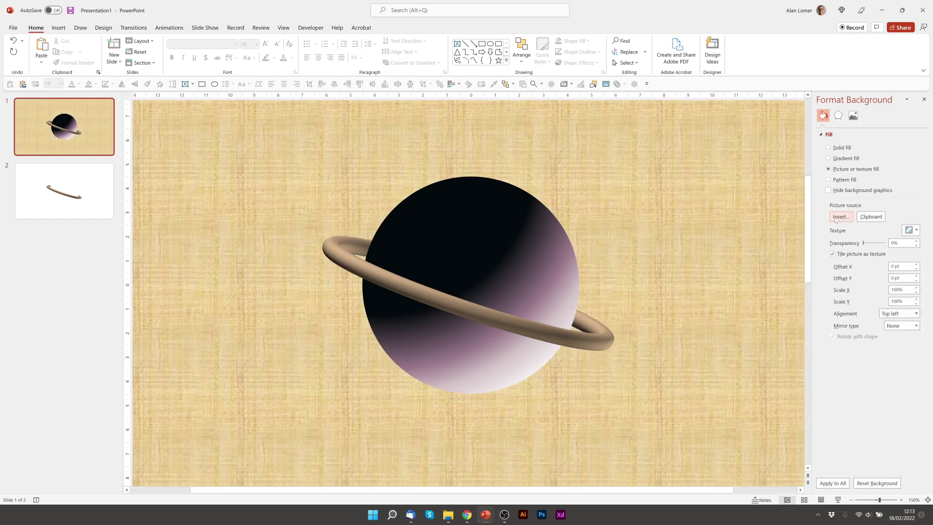
left_click(910, 230)
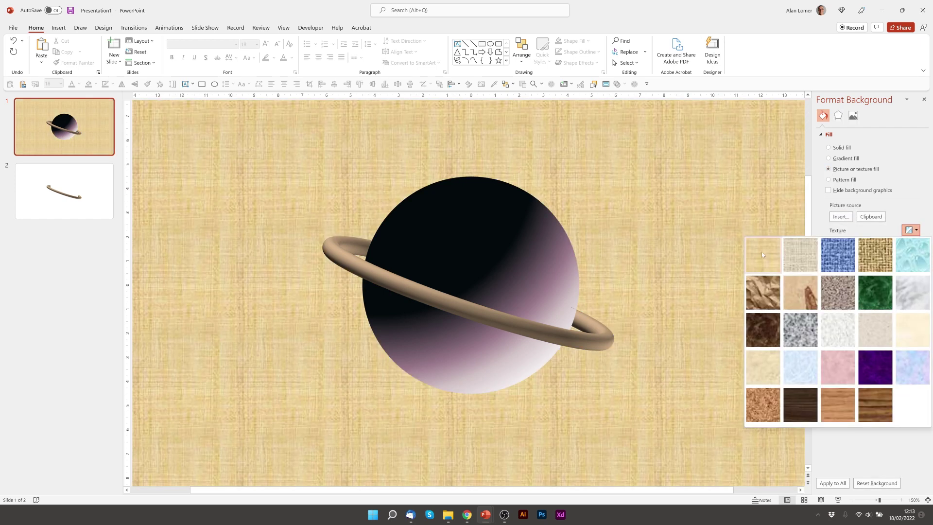